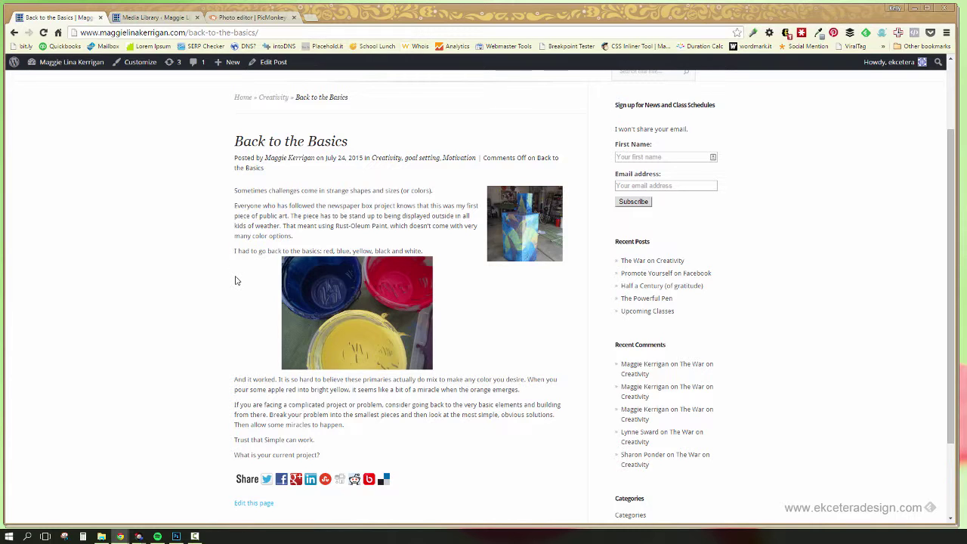
# View the Attachment Details of primary-colors-3.jpg, a 4000 × 3000, 2 MB image, in the Media Library
pyautogui.moveTo(329, 320)
# Reopen the primary-colors-3.jpg details, highlight its 4000 × 3000 dimensions, then close the modal
pyautogui.click(153, 18)
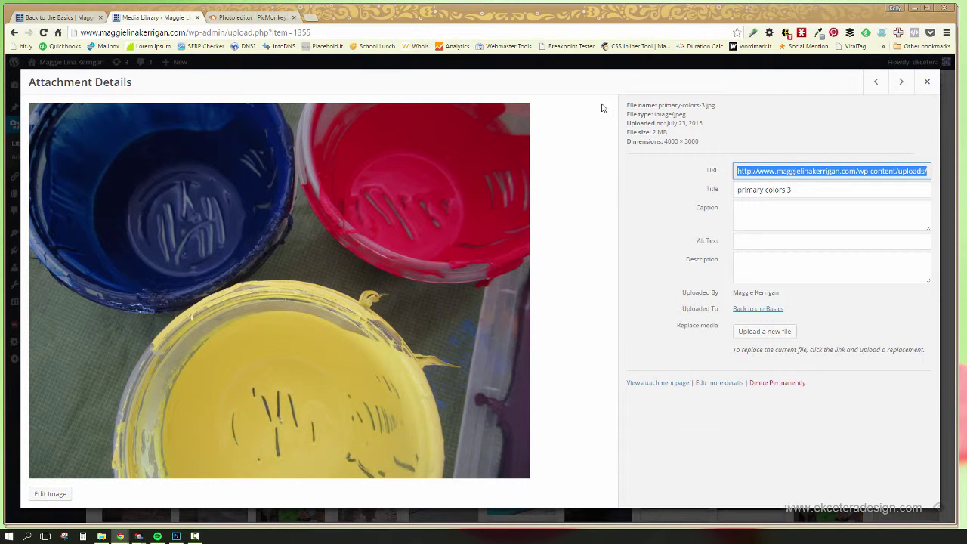
pyautogui.click(927, 82)
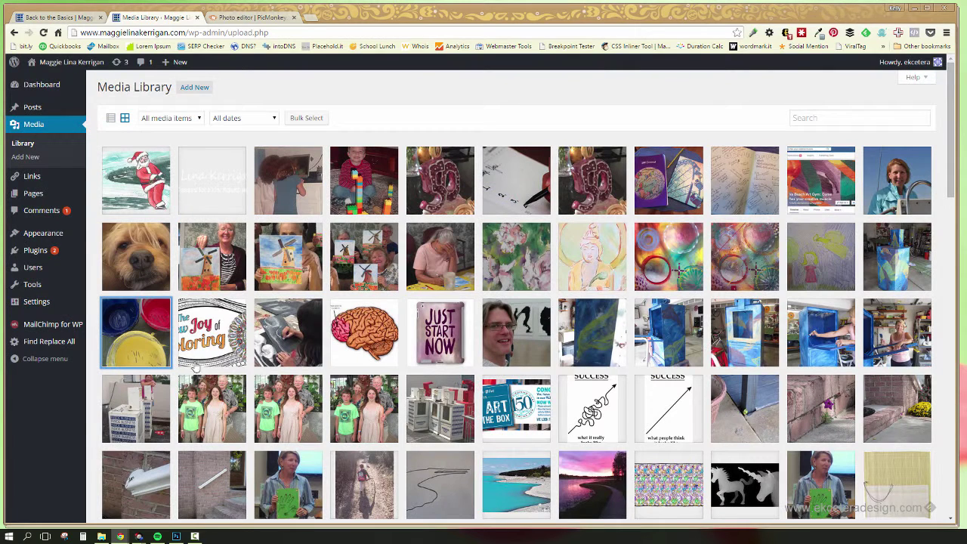
pyautogui.click(153, 345)
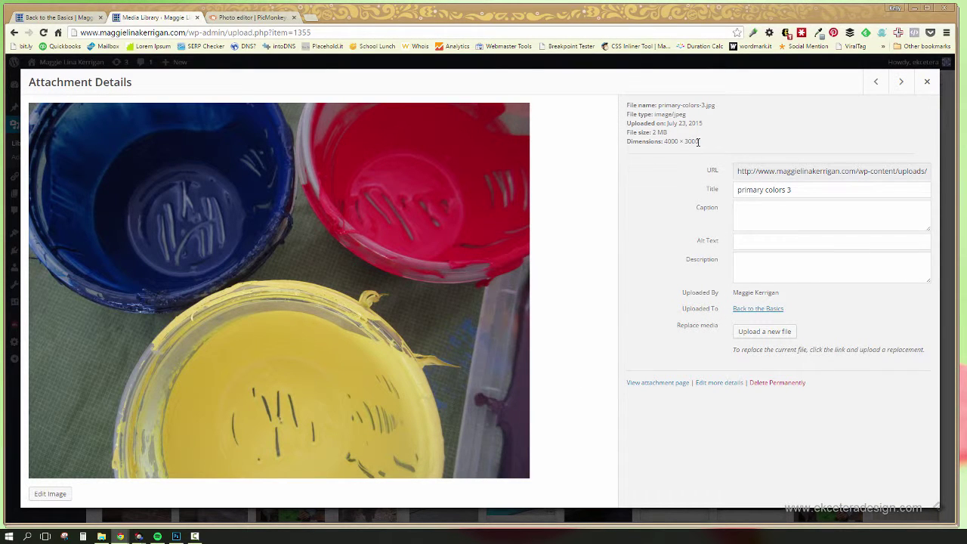
pyautogui.moveTo(701, 142); pyautogui.dragTo(665, 146)
pyautogui.click(927, 81)
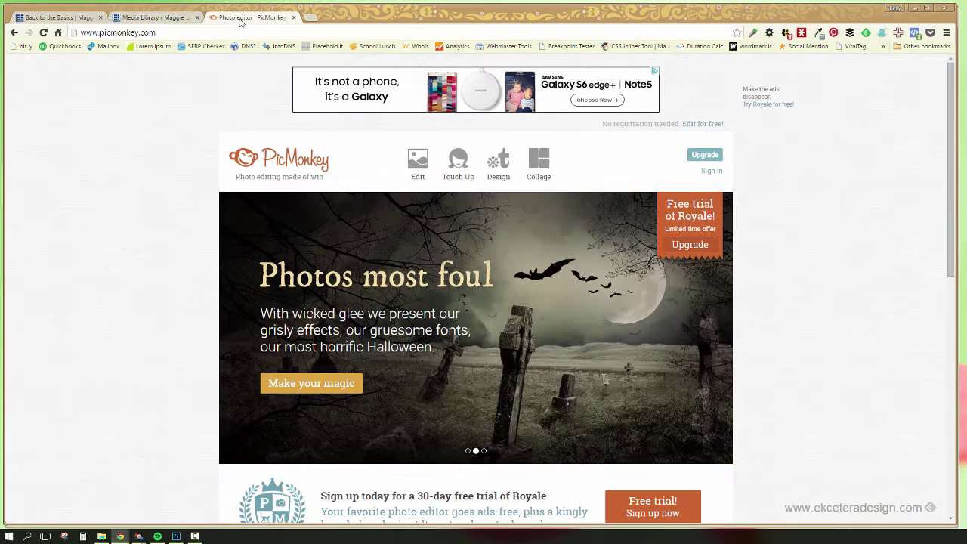
# Open primary-colors-3.jpg in PicMonkey's editor and bring up its Resize settings at 2346 × 3128
pyautogui.click(235, 19)
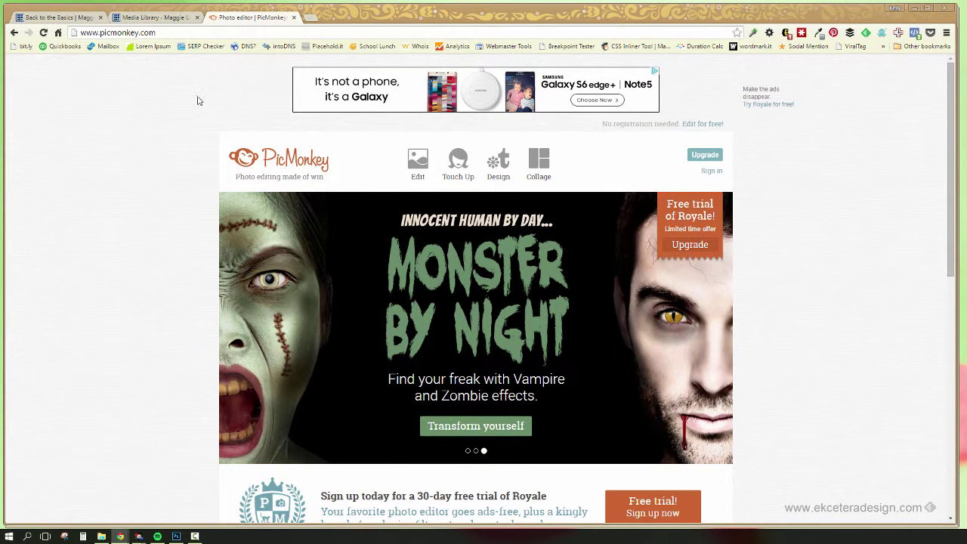
pyautogui.click(418, 165)
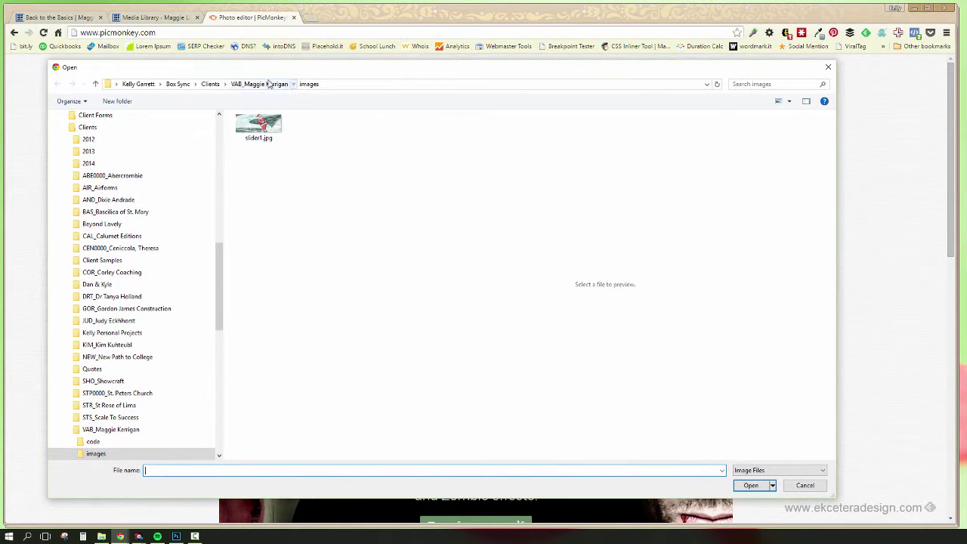
pyautogui.click(260, 84)
pyautogui.doubleClick(327, 207)
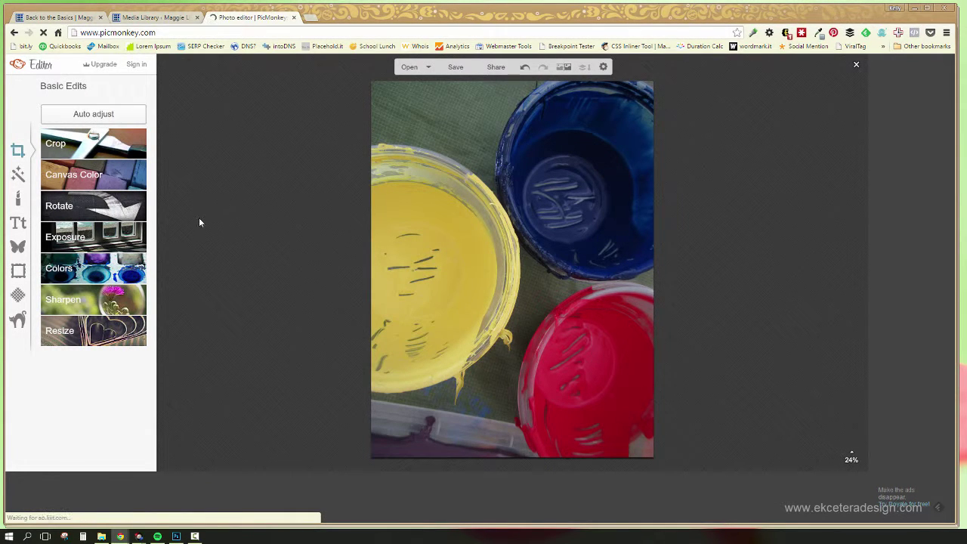
pyautogui.click(65, 332)
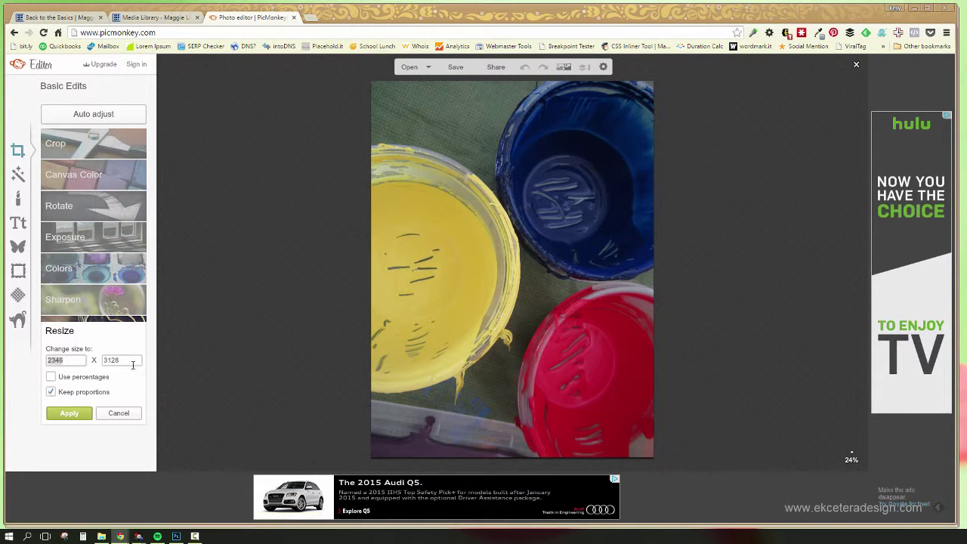
# Return to the Back to the Basics post and highlight the text line below the photo
pyautogui.click(26, 17)
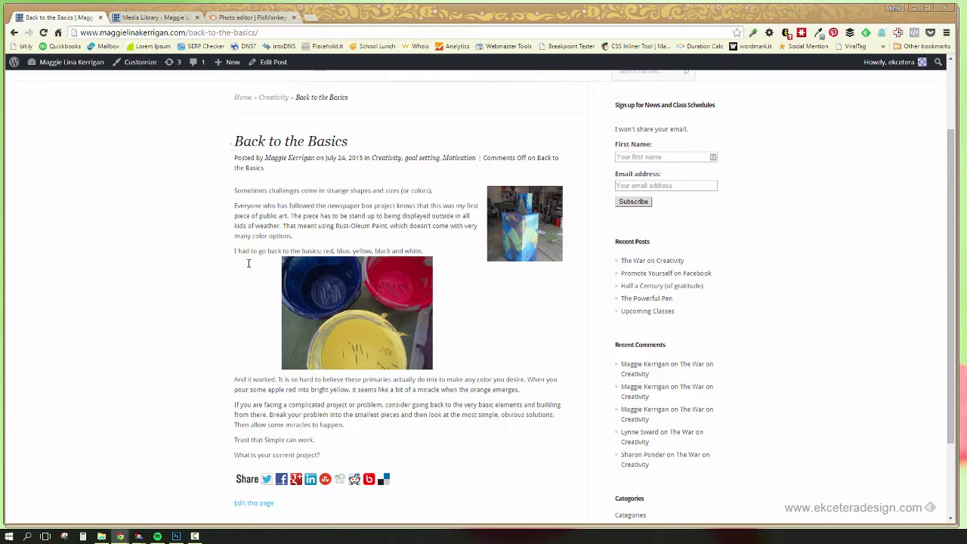
pyautogui.moveTo(572, 382); pyautogui.dragTo(250, 380)
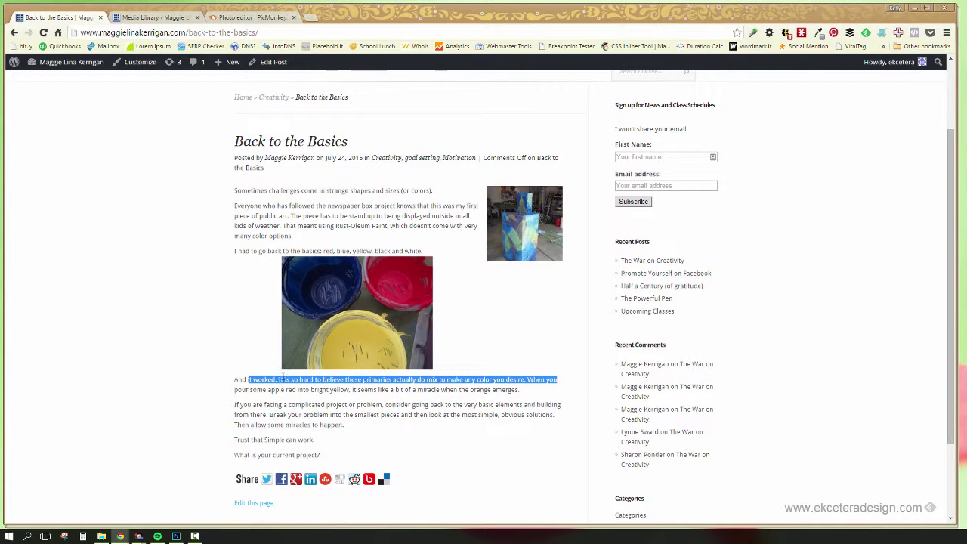
# Change the photo's width to 250 px with proportions kept, giving 250 × 333, and apply it
pyautogui.click(227, 17)
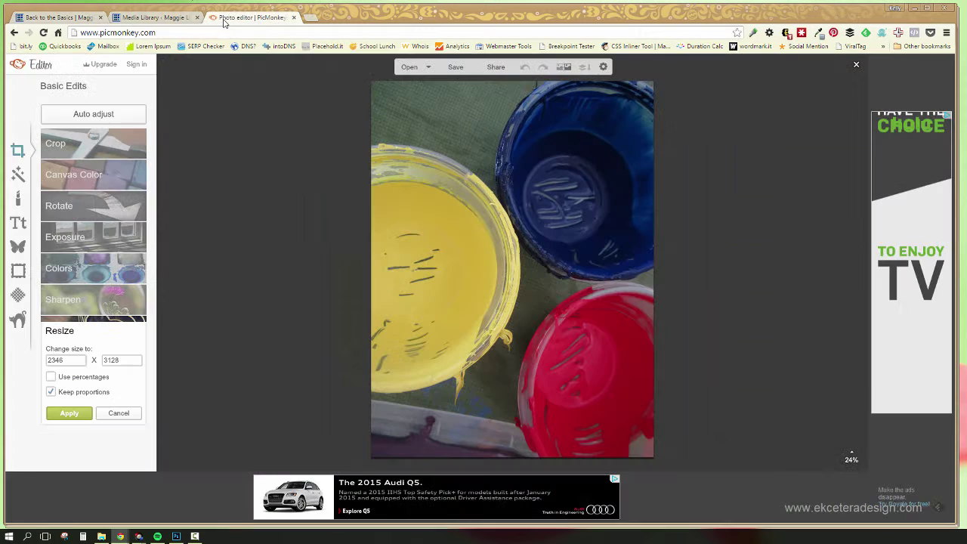
pyautogui.doubleClick(56, 360)
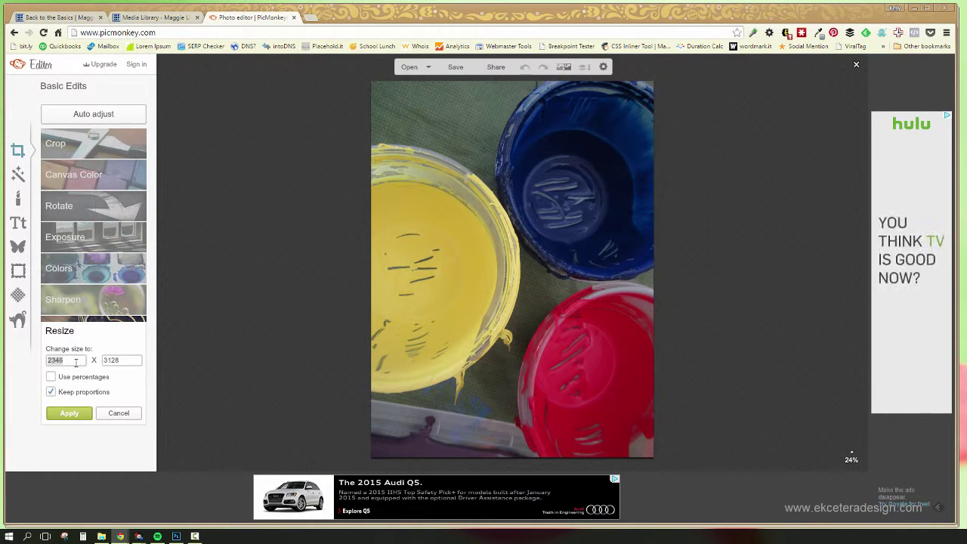
pyautogui.write('250')
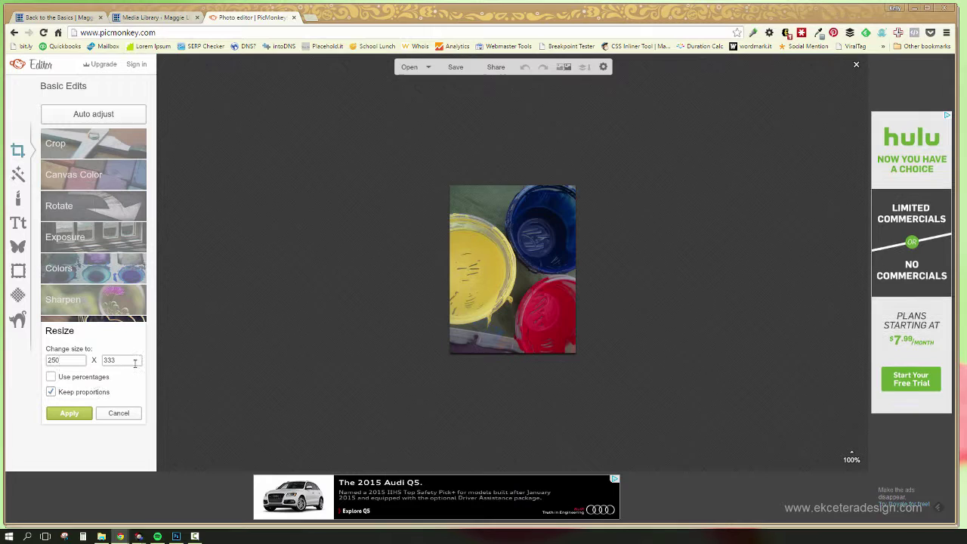
pyautogui.click(60, 413)
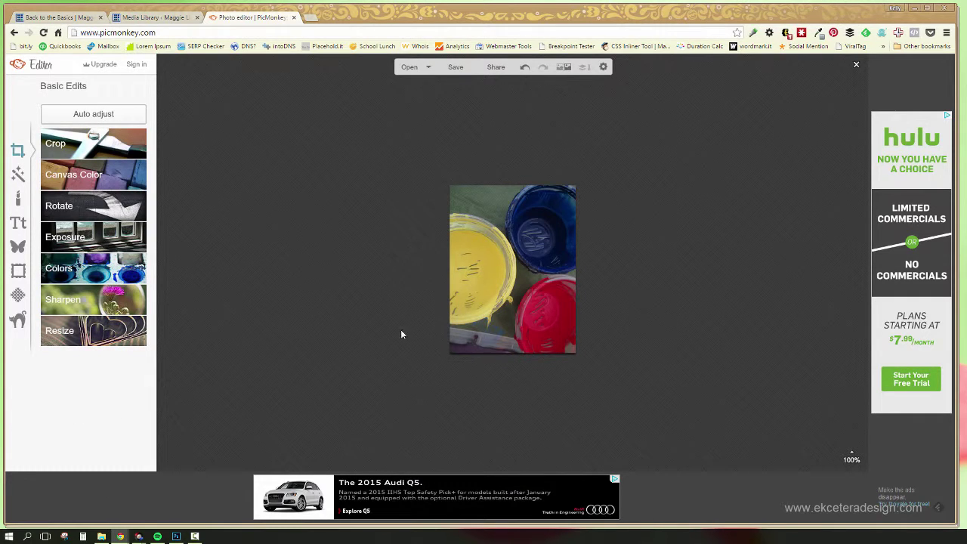
# Compare the Roger, Pierce and Sean JPEG qualities, settling on Sean at 78.7 KB
pyautogui.click(458, 67)
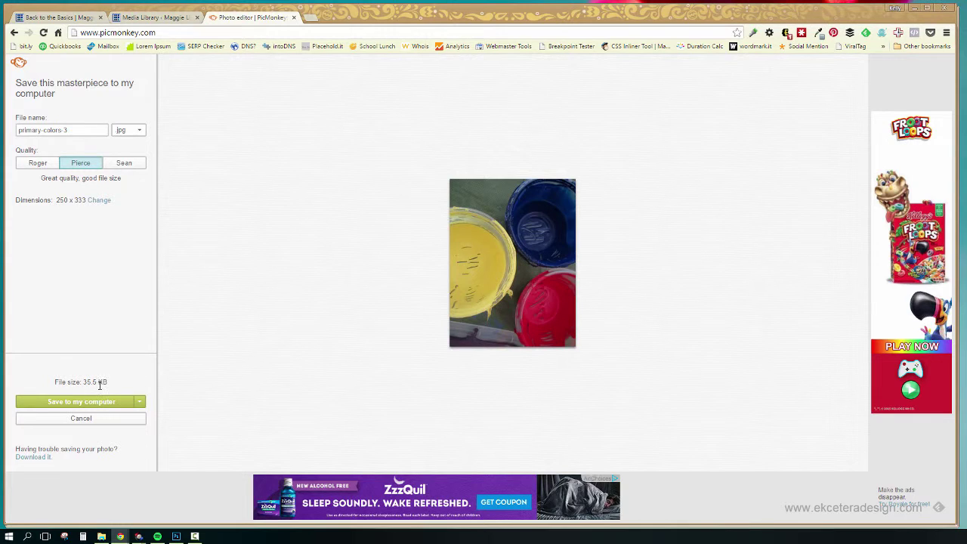
pyautogui.click(21, 168)
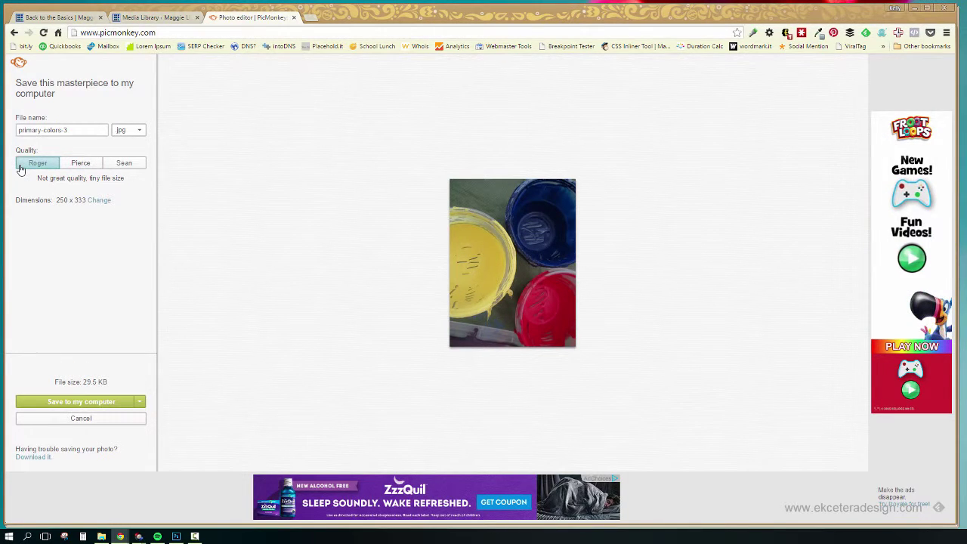
pyautogui.click(81, 164)
pyautogui.click(139, 168)
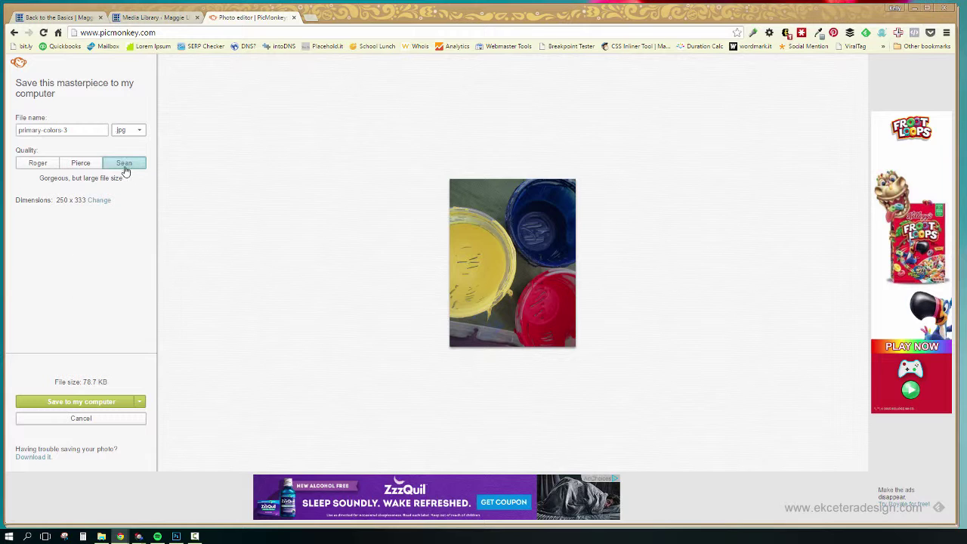
# Save the resized photo to the computer with '-edited' appended to the primary-colors-3 file name
pyautogui.click(80, 401)
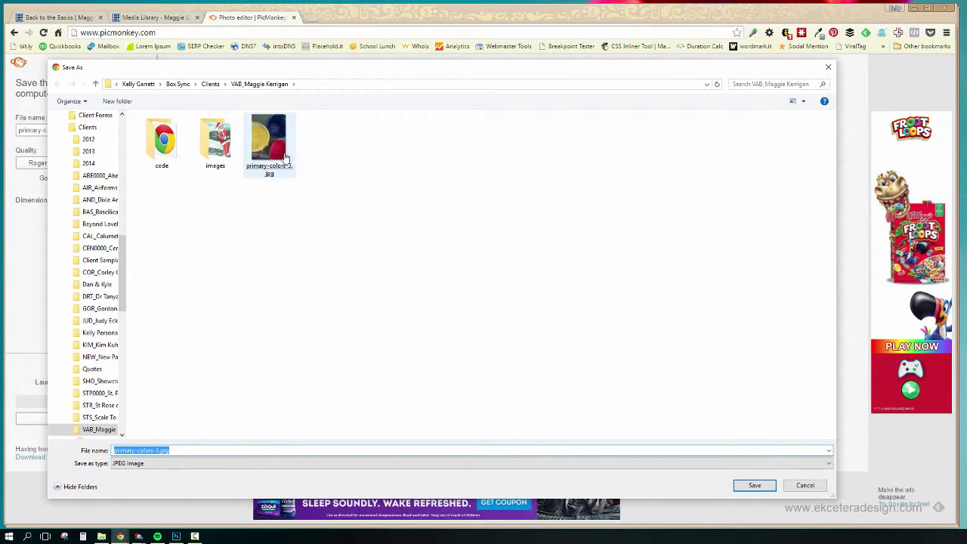
pyautogui.click(182, 452)
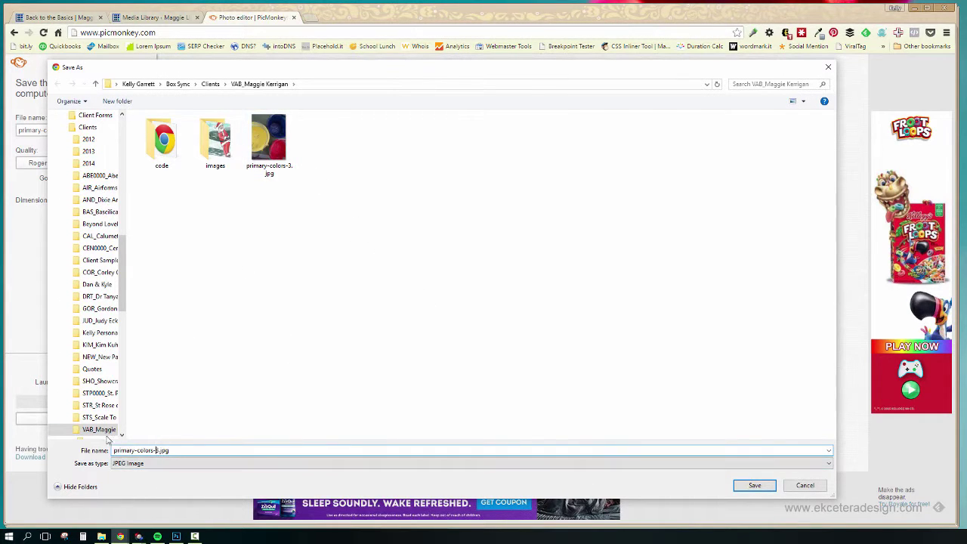
pyautogui.press('BackSpace')
pyautogui.press('BackSpace')
pyautogui.press('BackSpace')
pyautogui.press('BackSpace')
pyautogui.write('-edited')
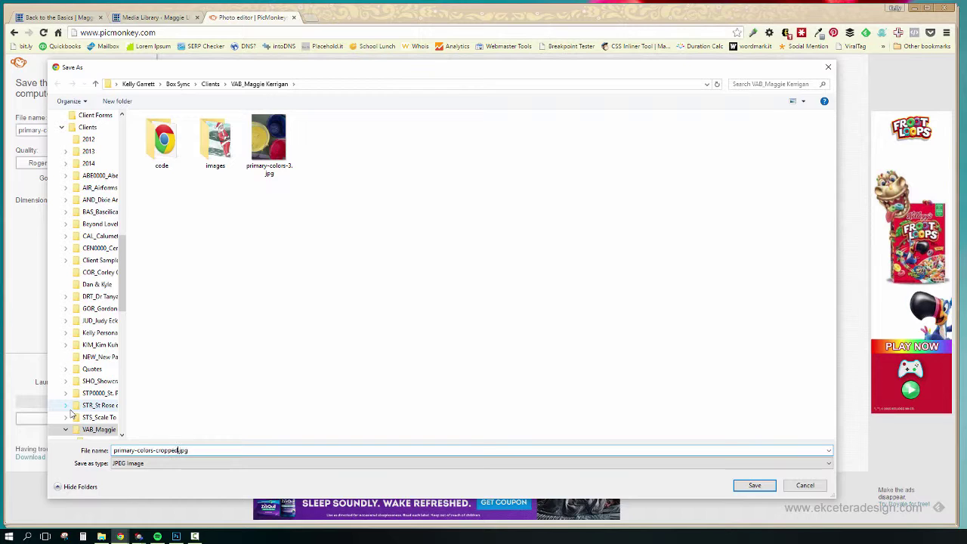
pyautogui.press('Return')
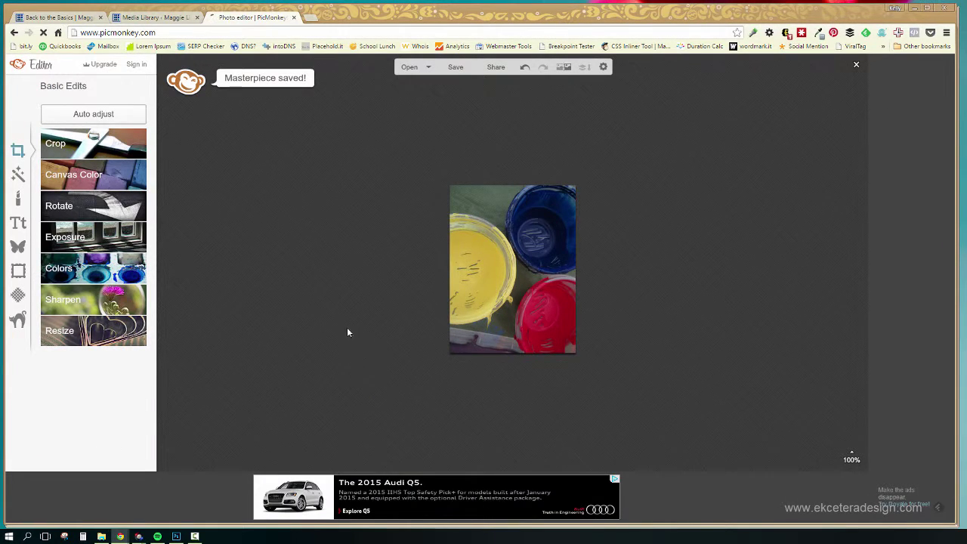
# Reload the Back to the Basics post with F5 and check the paint-bucket photo in its text
pyautogui.click(153, 16)
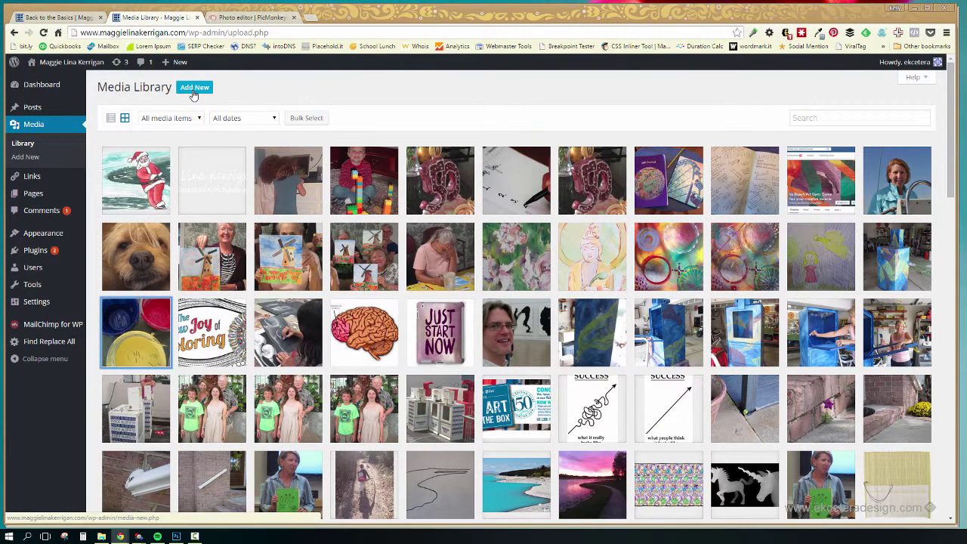
pyautogui.click(64, 17)
pyautogui.press('F5')
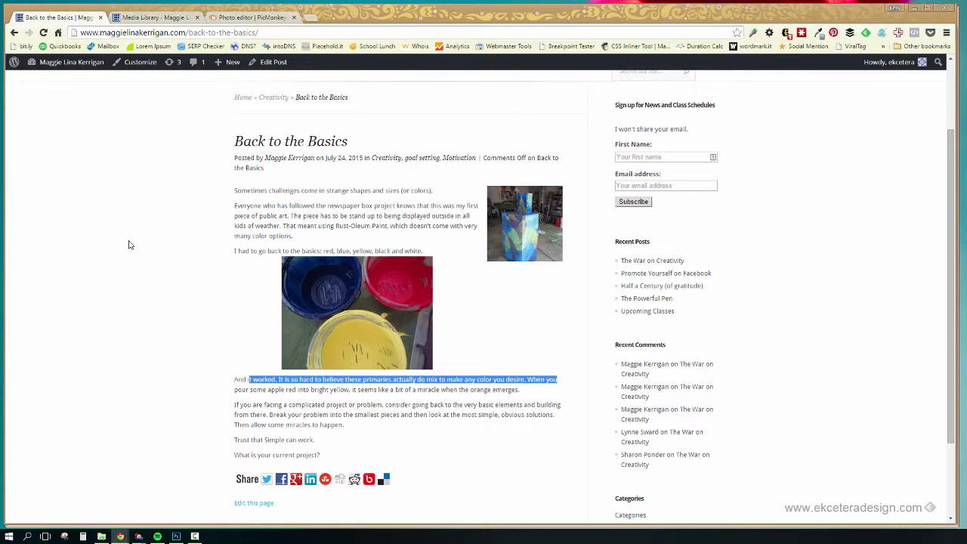
pyautogui.scroll(1, 128, 244)
pyautogui.scroll(-1, 128, 244)
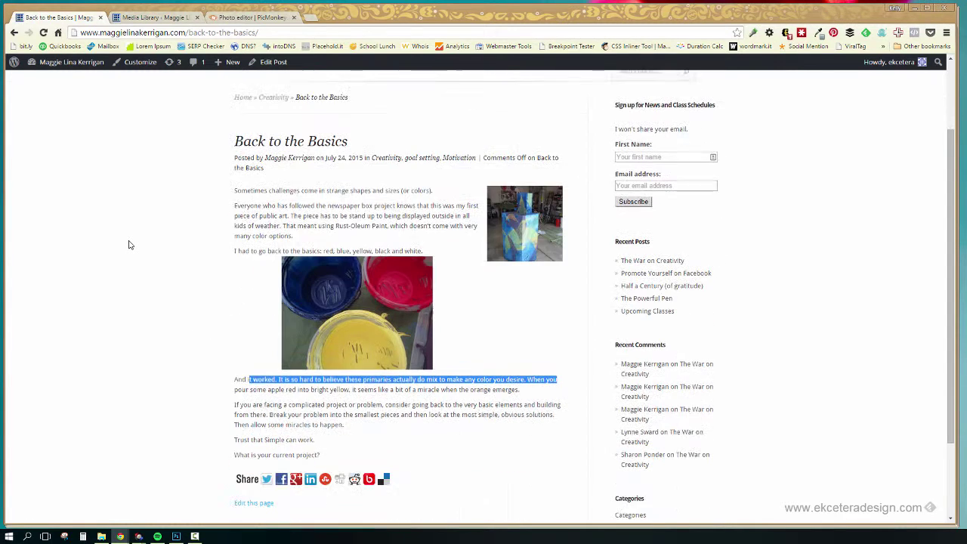